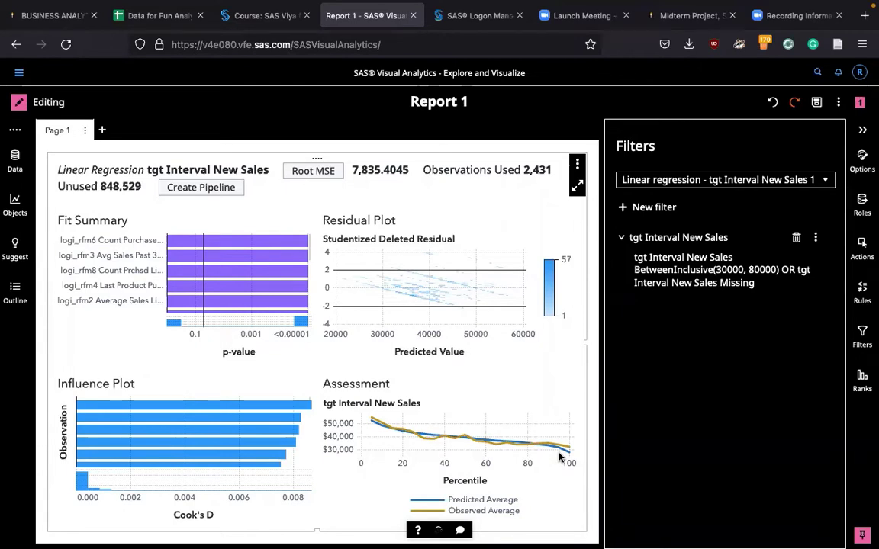
Add a new Page 2 to Report 1 and browse the available report object types
click(101, 130)
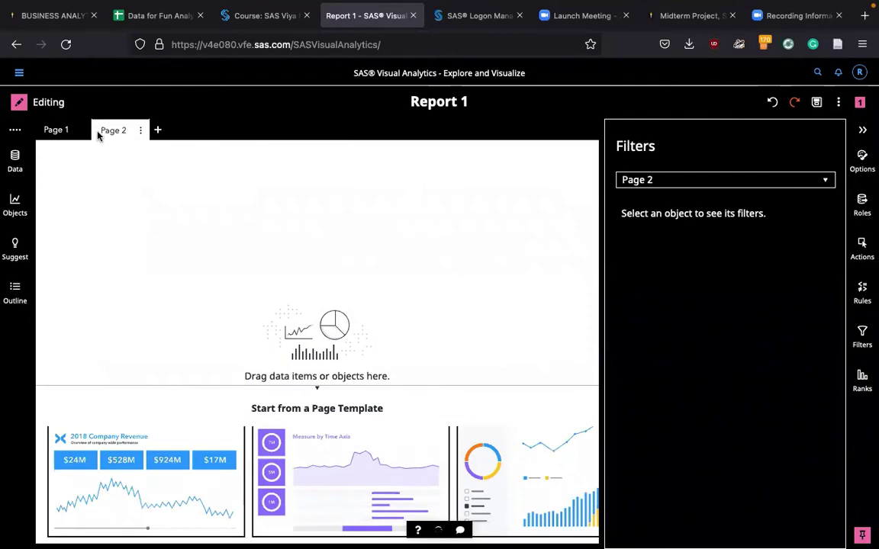
click(15, 204)
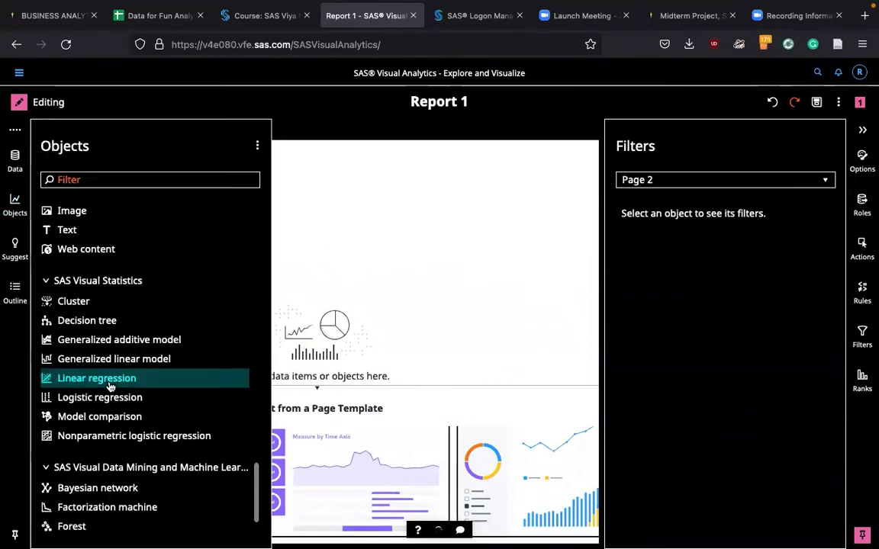
scroll(109, 387, down, 2)
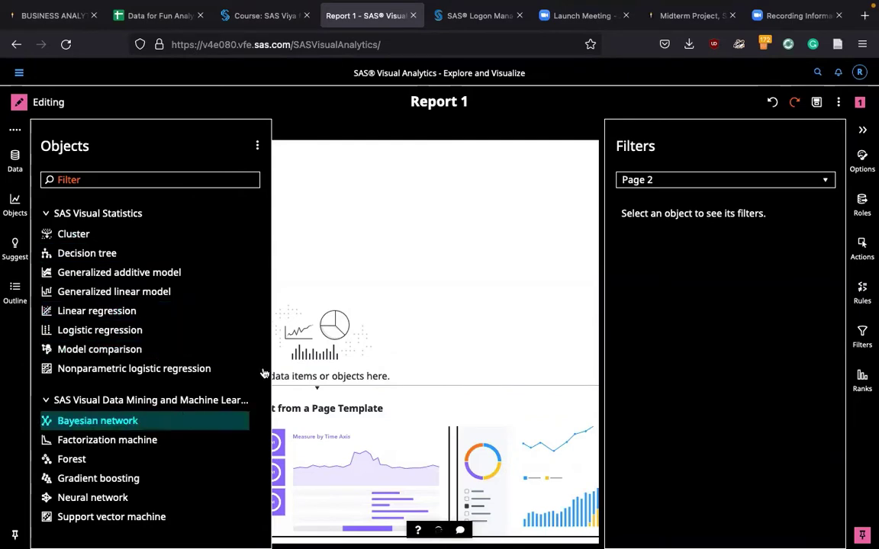
Bring up the VS_BANK data items in the Data pane
click(365, 350)
click(14, 160)
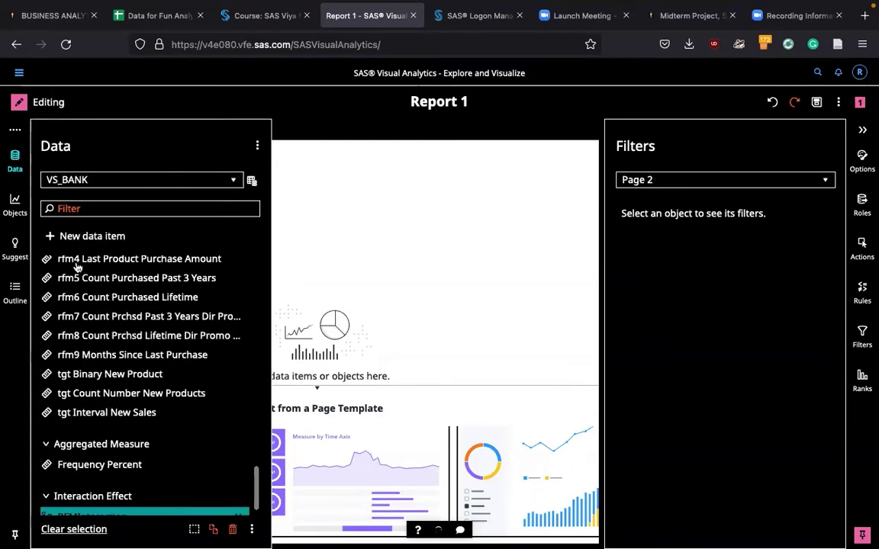
scroll(144, 398, down, 1)
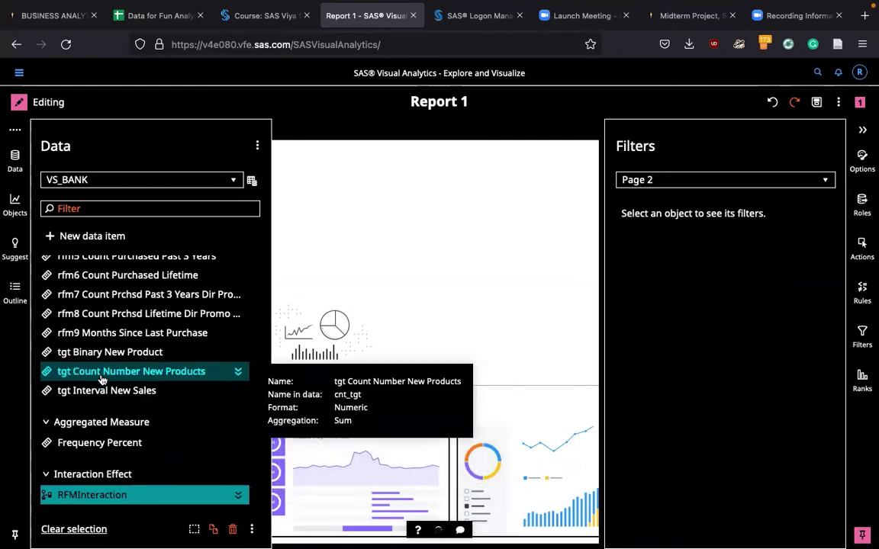
Chart tgt Count Number New Products as a histogram on Page 2, then add a blank Page 3
drag(102, 379, 344, 268)
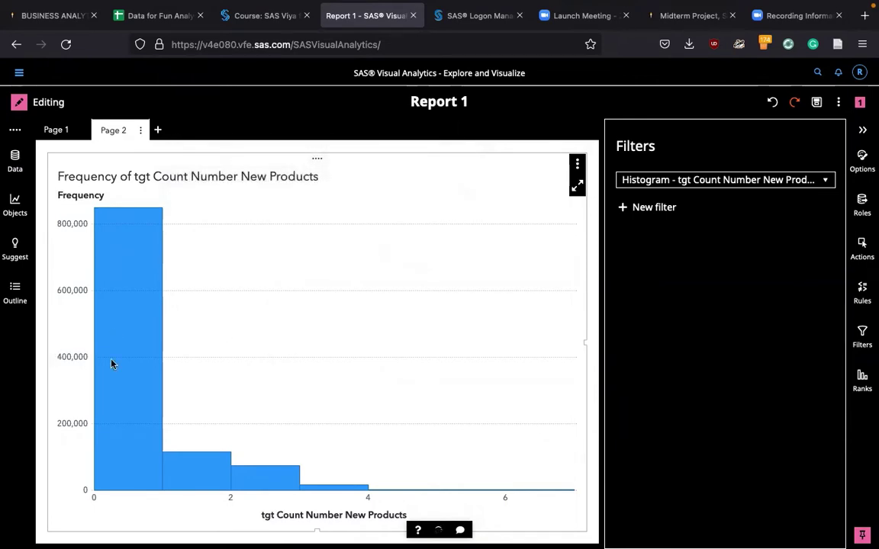
mouse_move(111, 364)
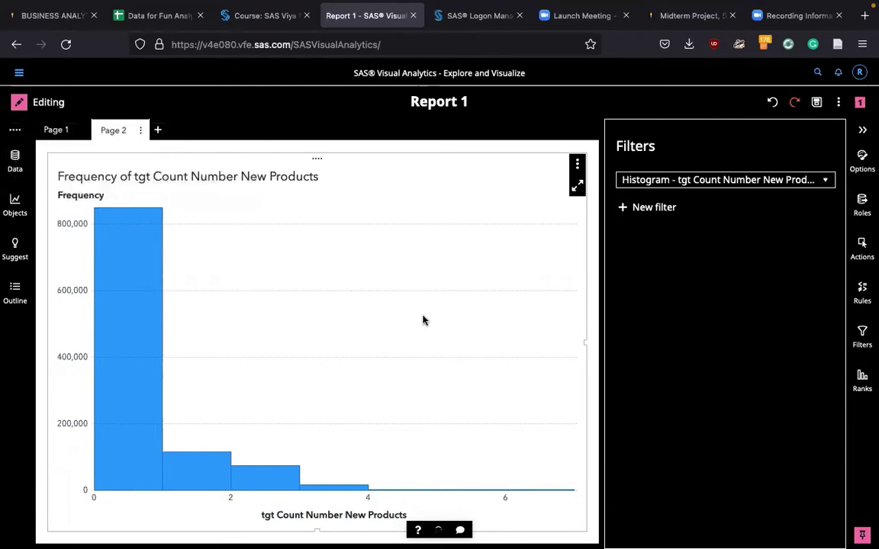
click(157, 130)
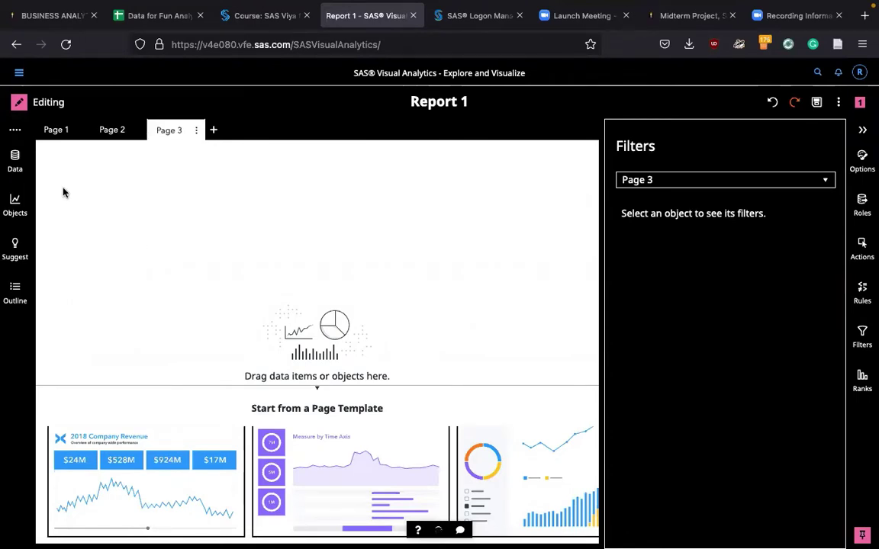
Place a generalized linear model on Page 3 with tgt Count Number New Products as response
click(14, 203)
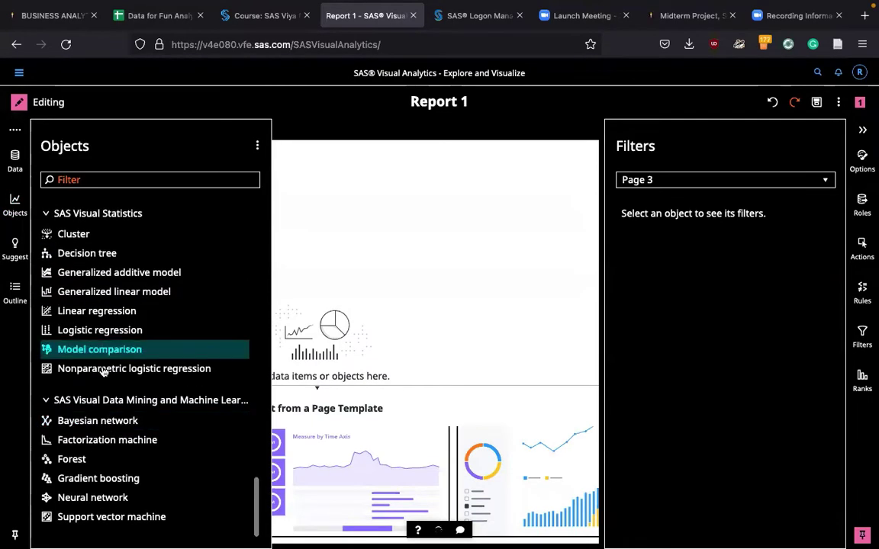
drag(87, 290, 381, 209)
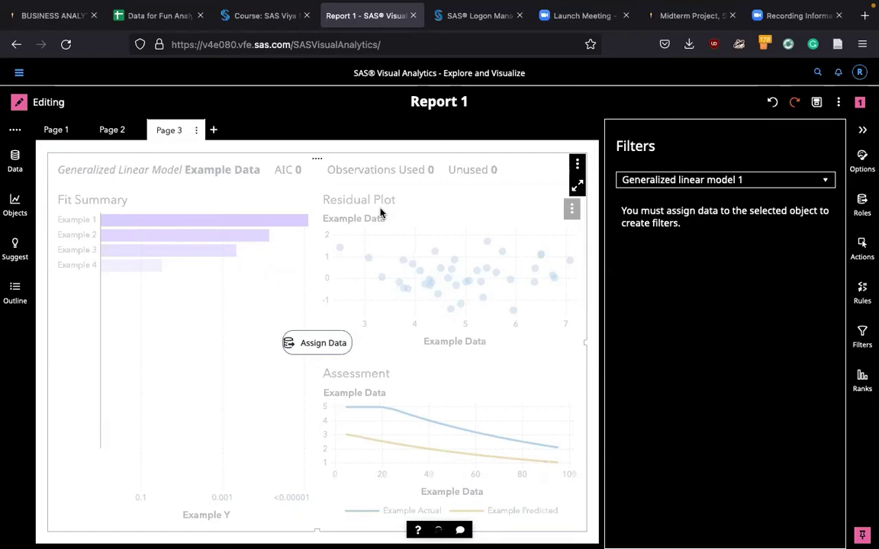
click(862, 130)
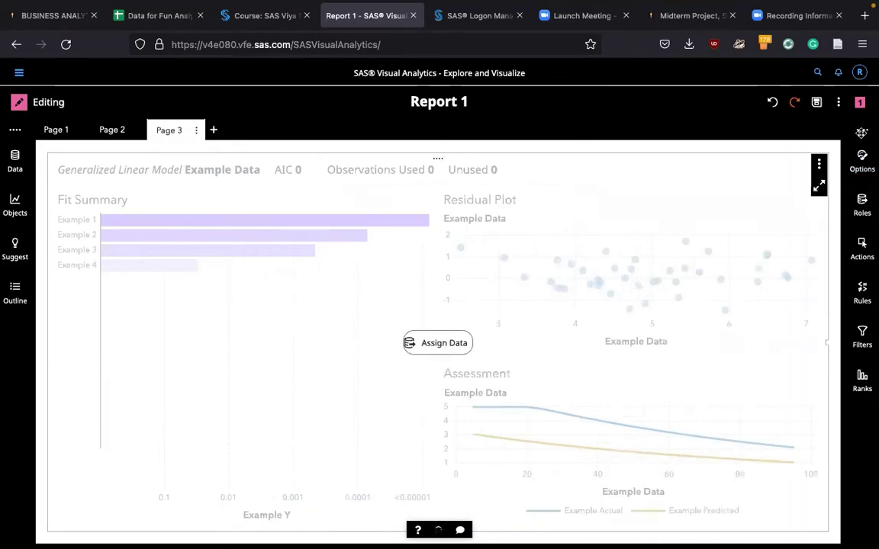
click(862, 205)
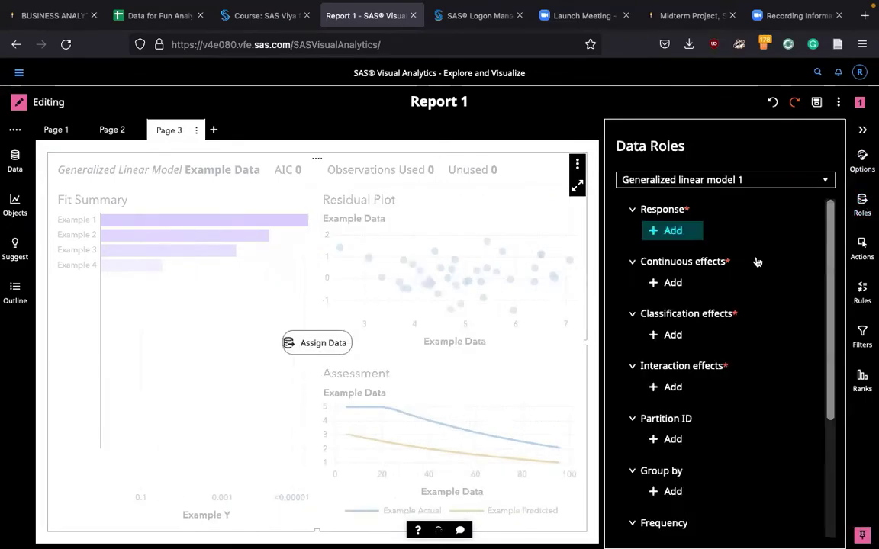
click(666, 230)
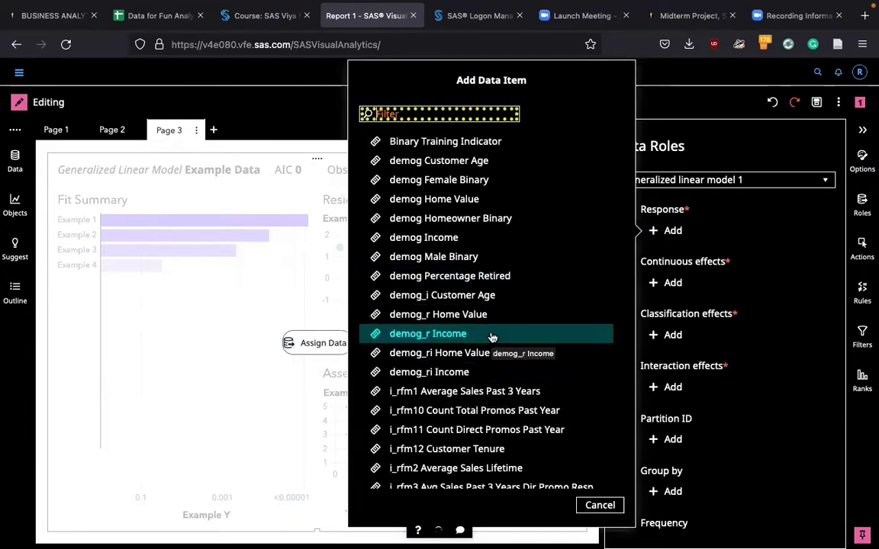
text(tg)
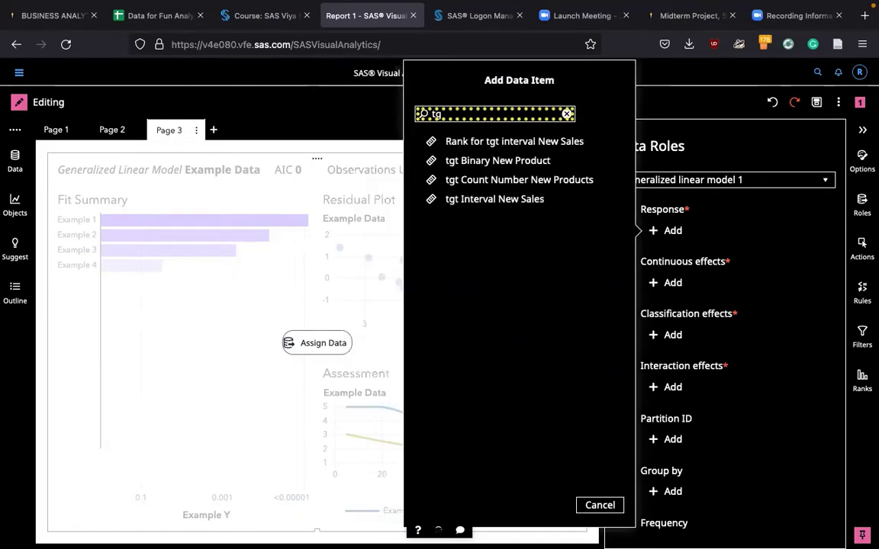
text(t)
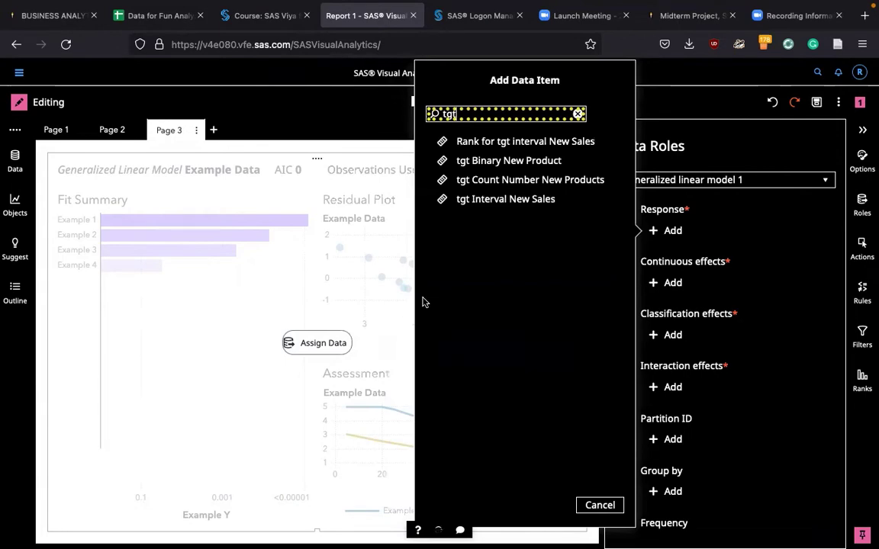
click(534, 181)
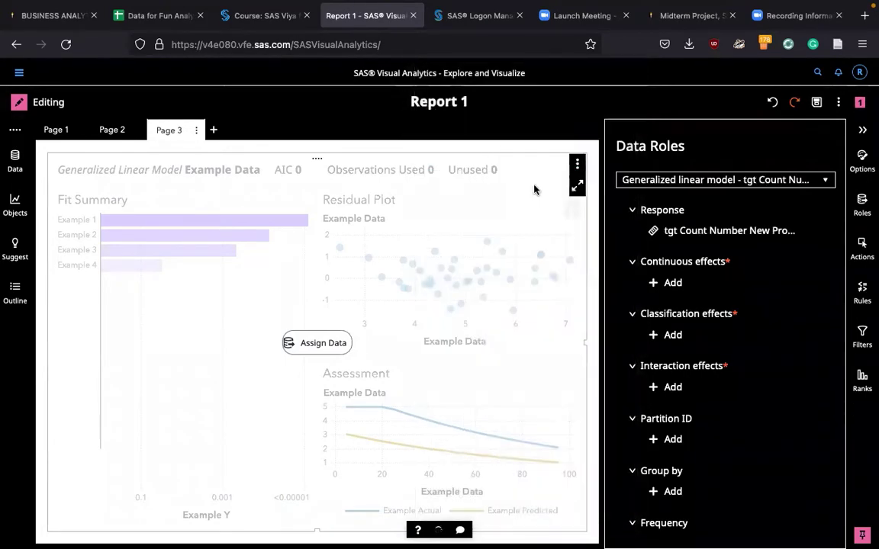
Add all twelve logi_rfm items as the model's continuous effects
click(671, 284)
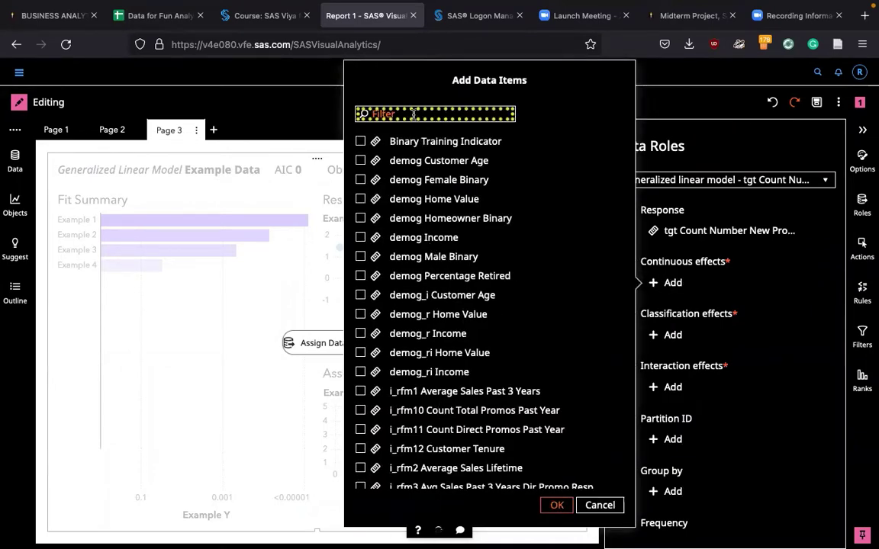
text(logi)
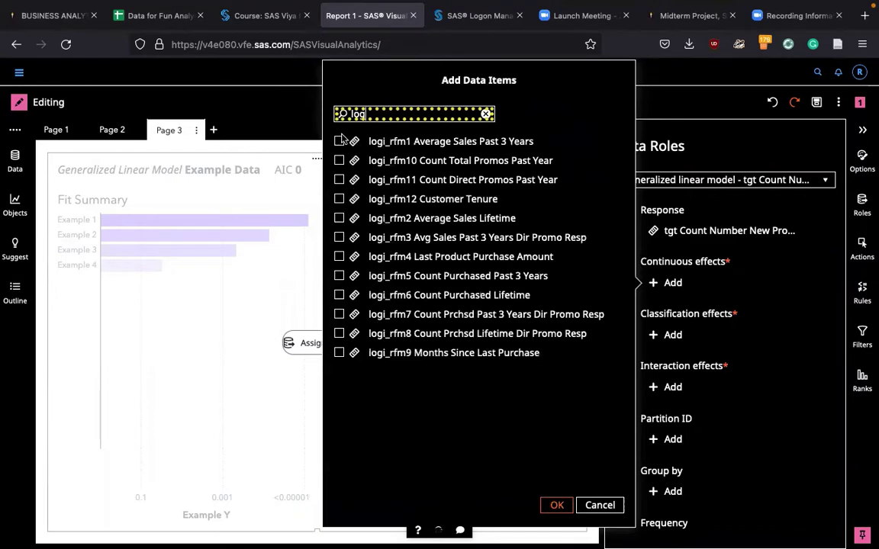
click(339, 141)
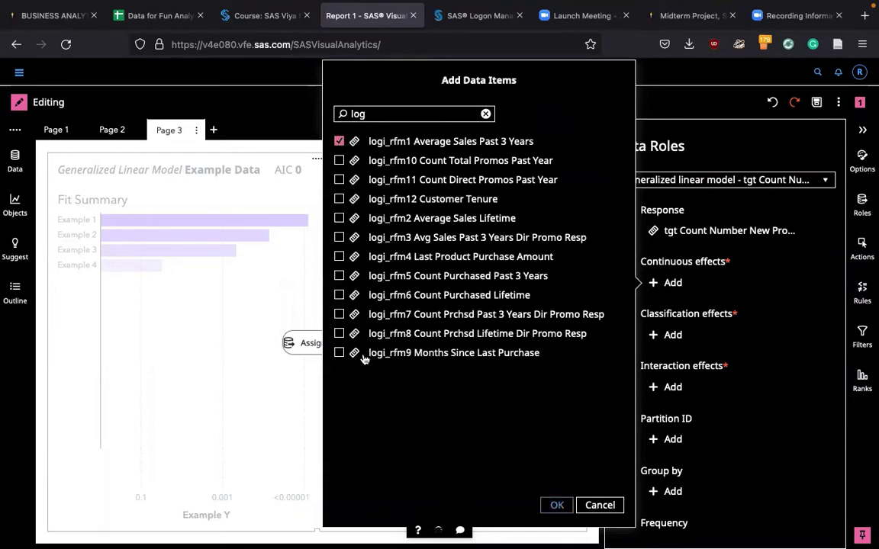
shift+click(340, 353)
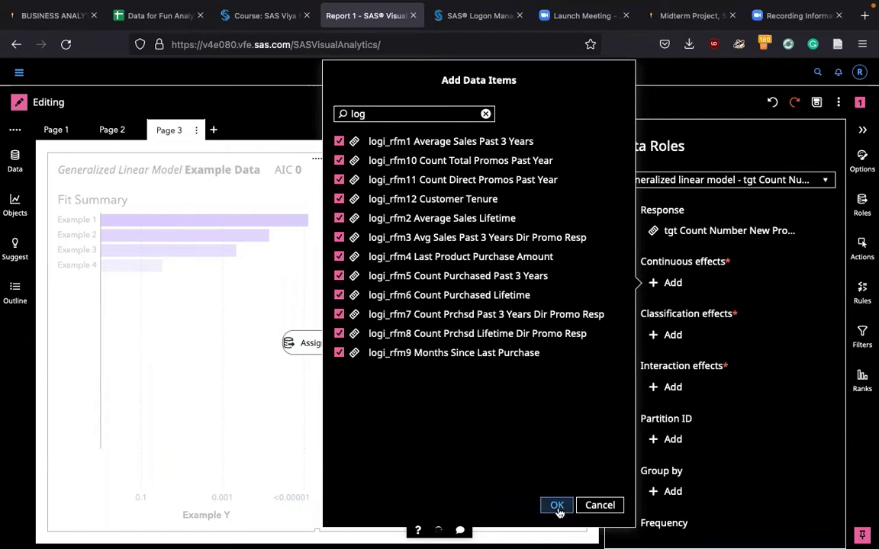
click(558, 507)
scroll(747, 399, down, 3)
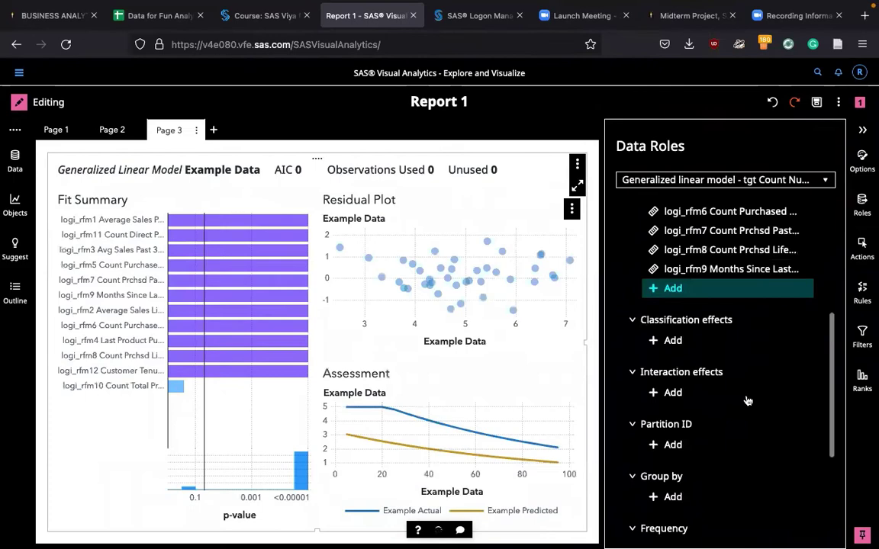
Add Account Activity Level and Customer Value Level as classification effects, then list fit statistics (ASE 0.3474)
click(674, 288)
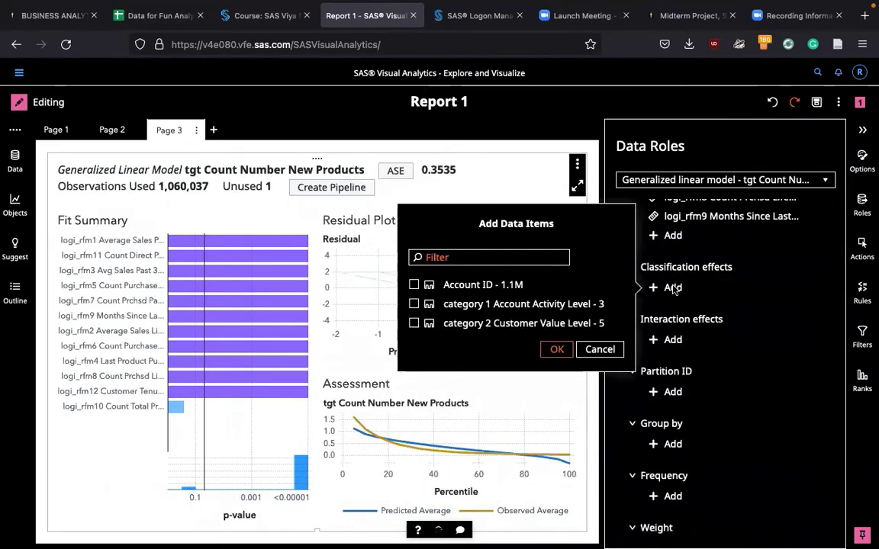
click(413, 303)
click(413, 323)
click(552, 351)
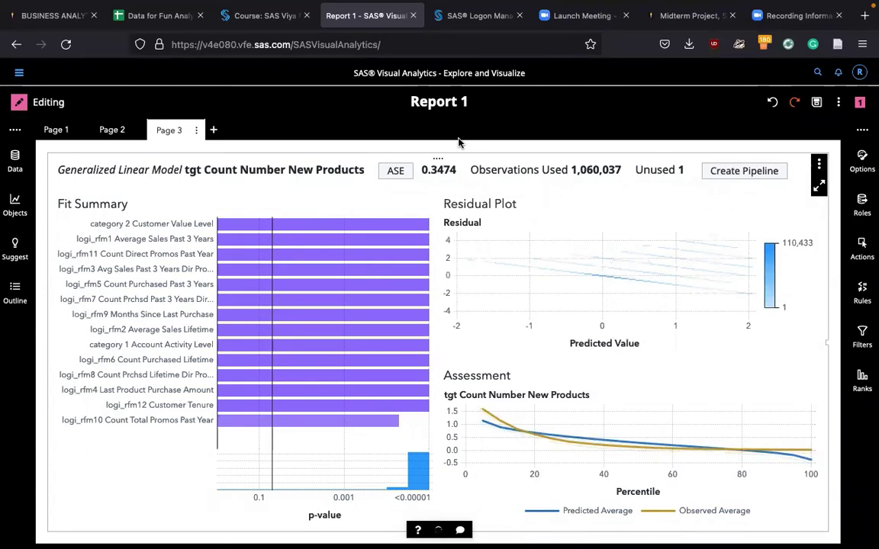
click(397, 170)
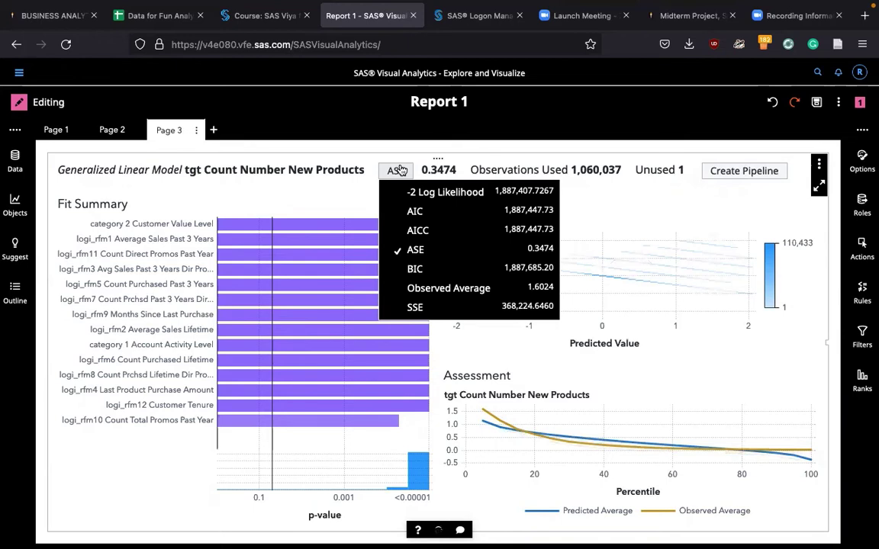
Close the fit statistics list and duplicate Page 3 as Page 3 (1)
click(306, 133)
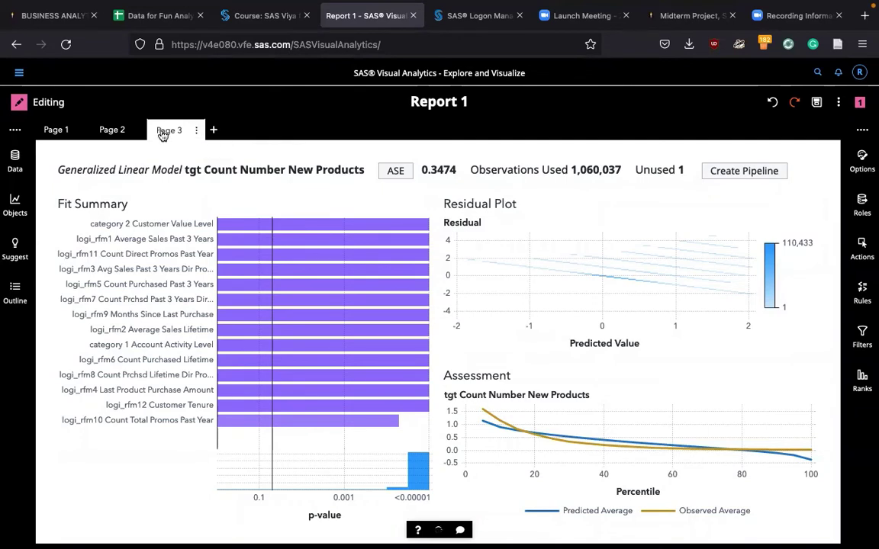
click(196, 132)
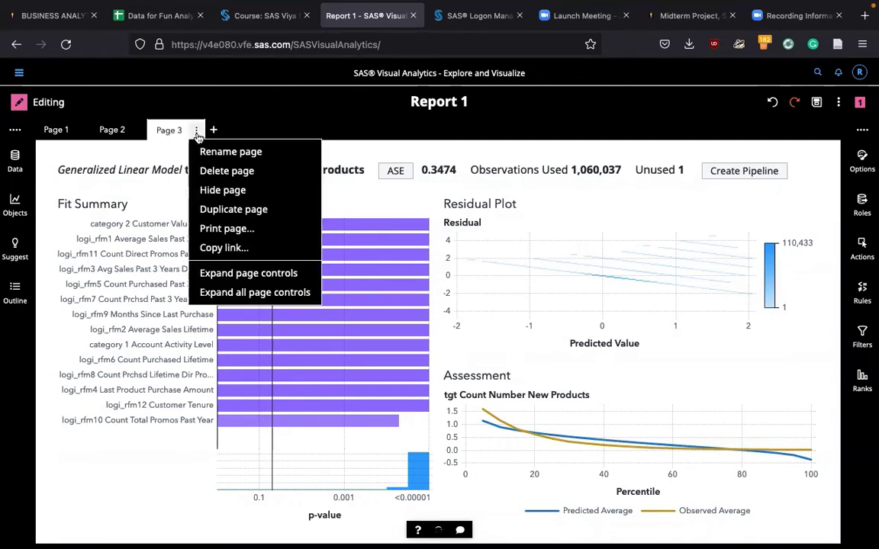
click(209, 210)
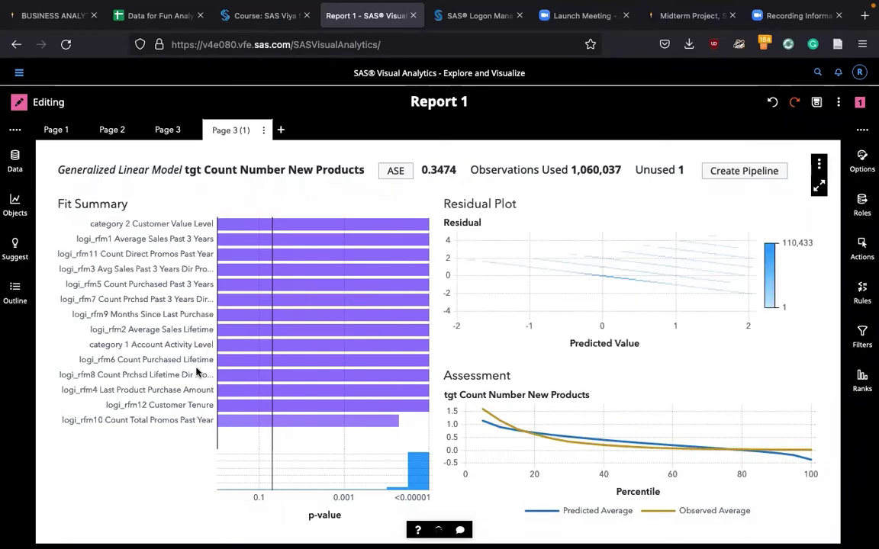
On Page 3 (1)'s GLM, enable informative missingness and backward selection by significance level 0.01
click(863, 161)
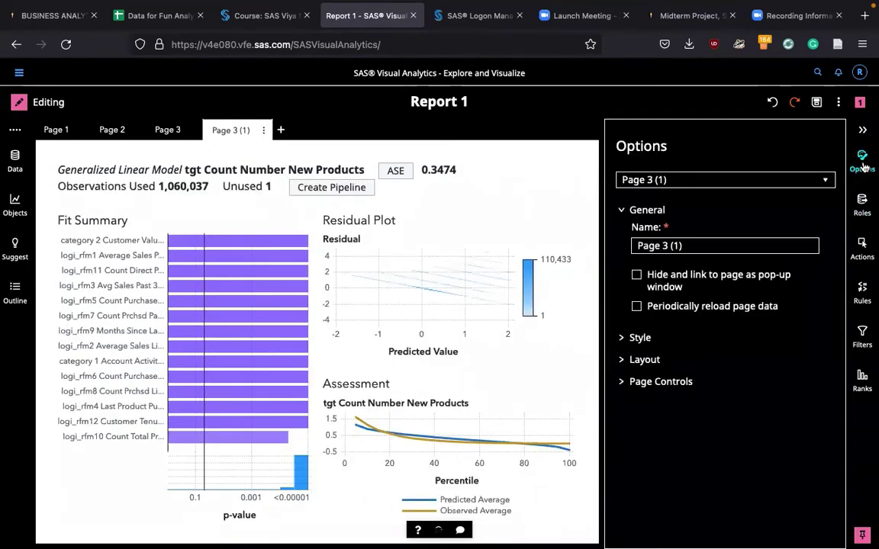
click(526, 212)
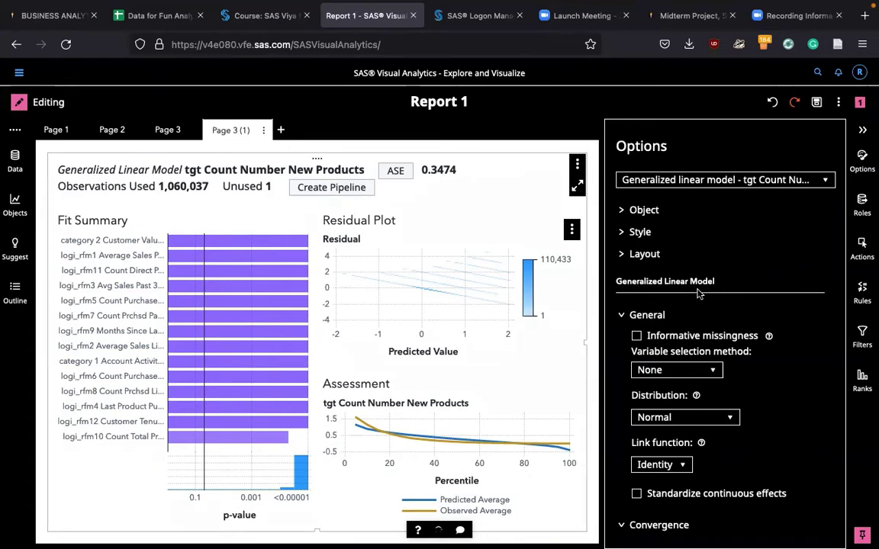
scroll(696, 351, down, 2)
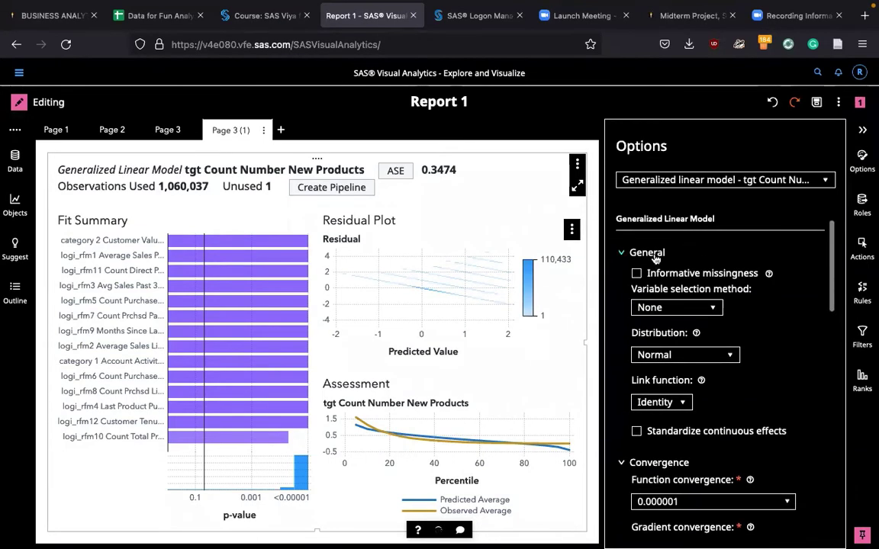
click(637, 273)
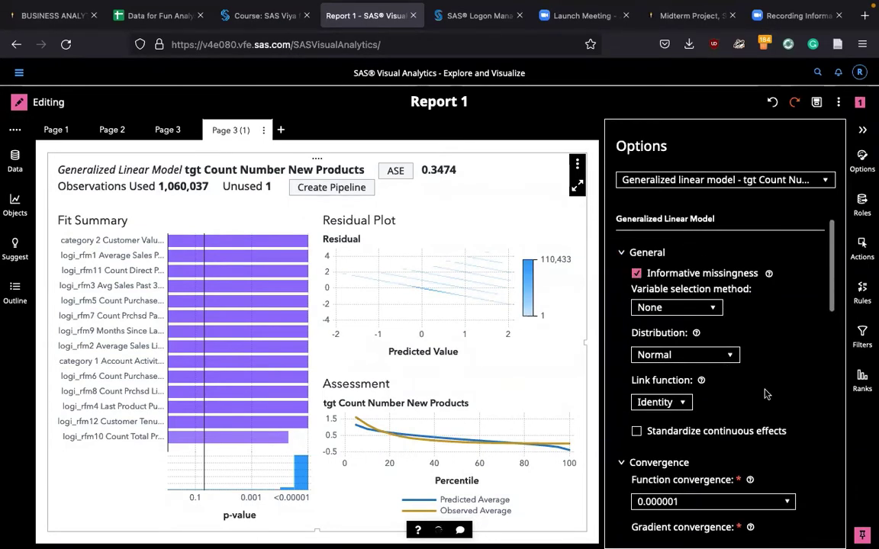
click(712, 309)
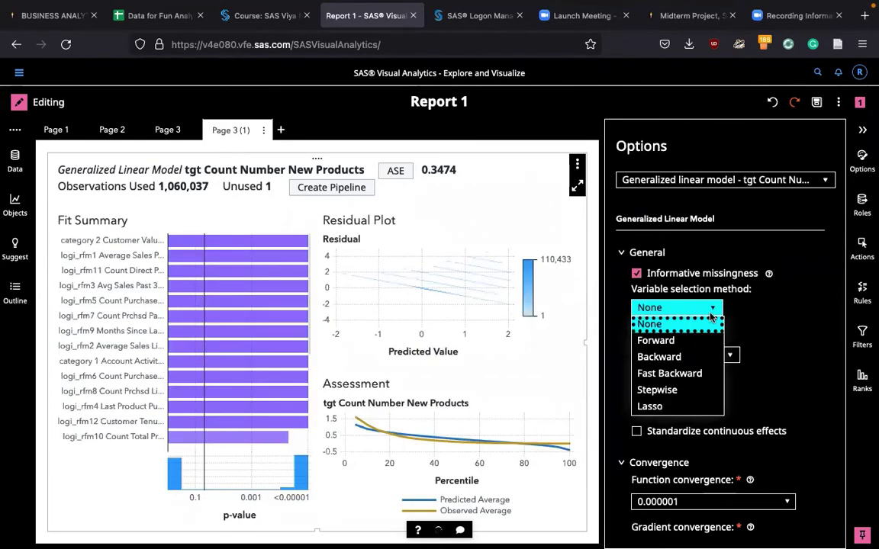
click(659, 357)
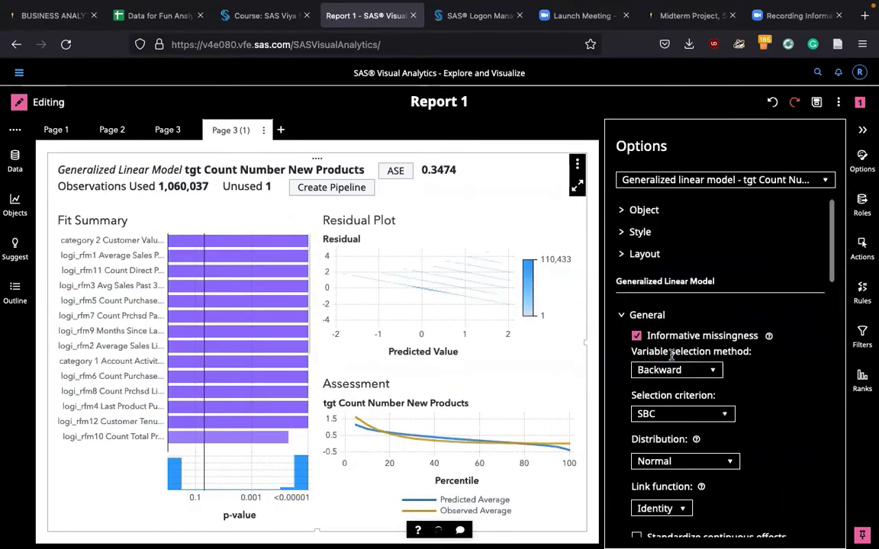
click(723, 415)
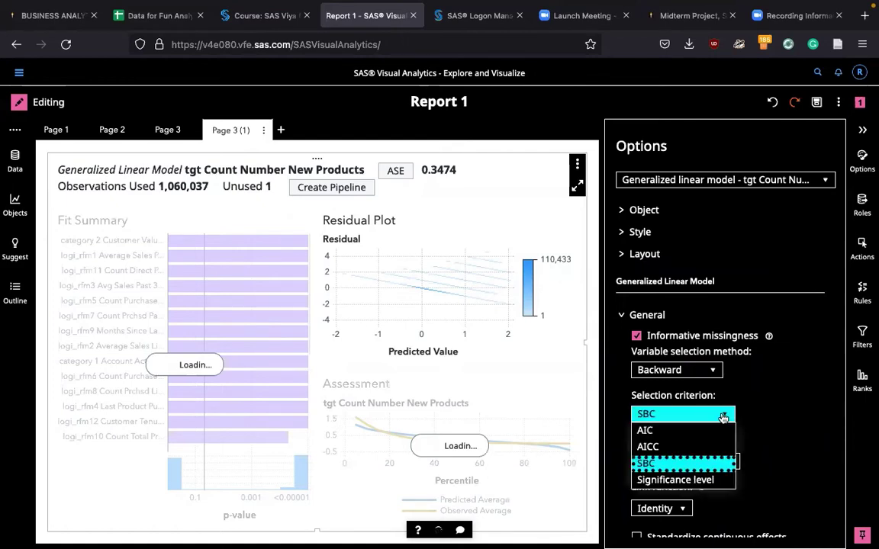
click(664, 480)
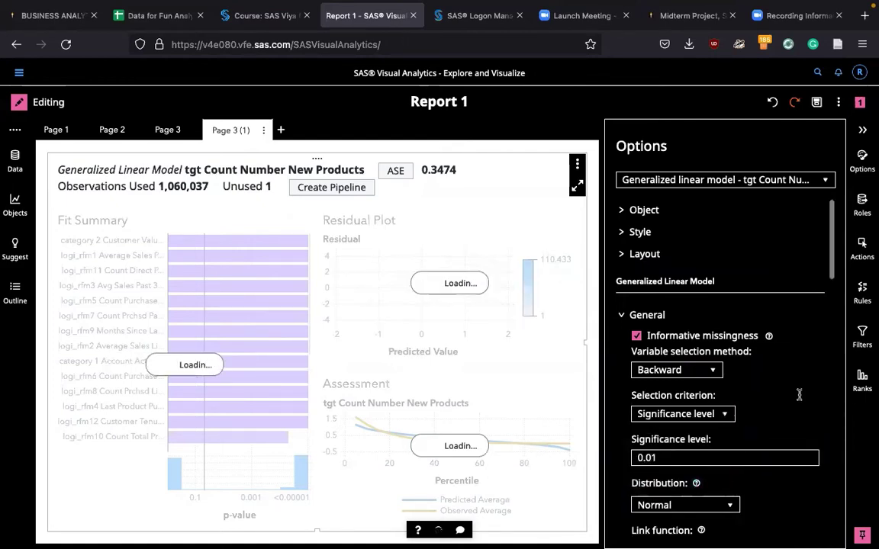
scroll(798, 394, down, 1)
scroll(798, 395, down, 1)
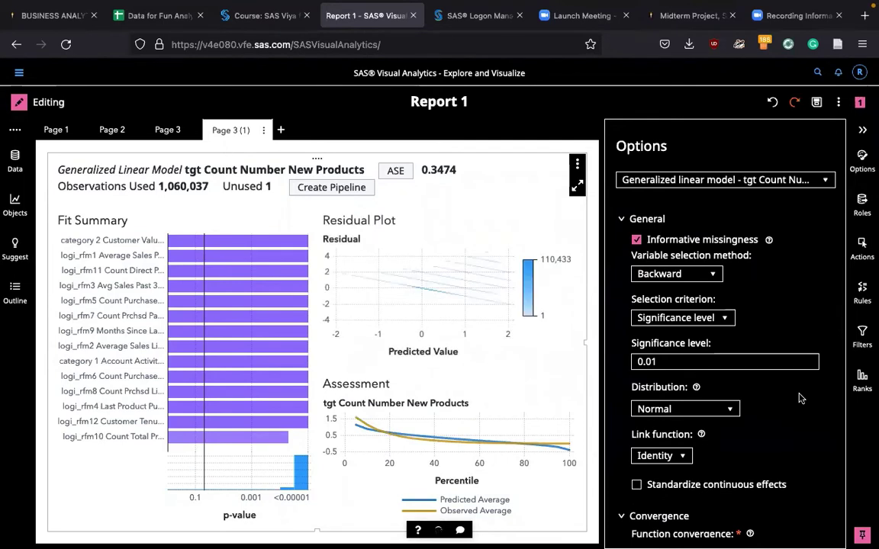
Switch the copied model to a Poisson distribution and view its fit statistics (BIC 1,163,887.43)
click(662, 413)
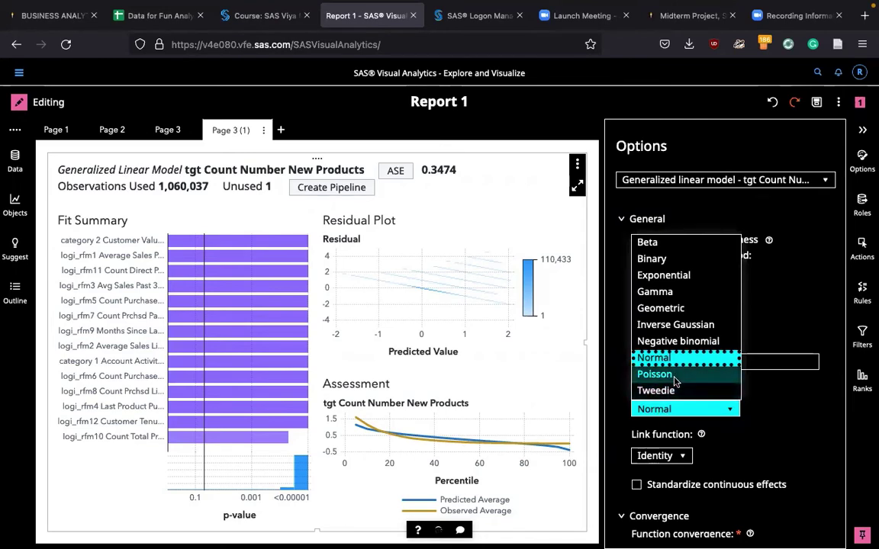
click(674, 375)
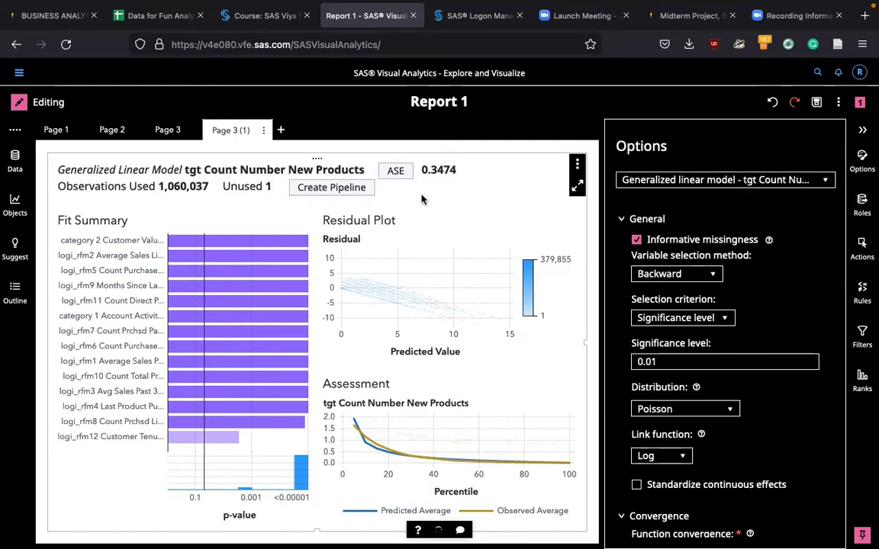
click(396, 172)
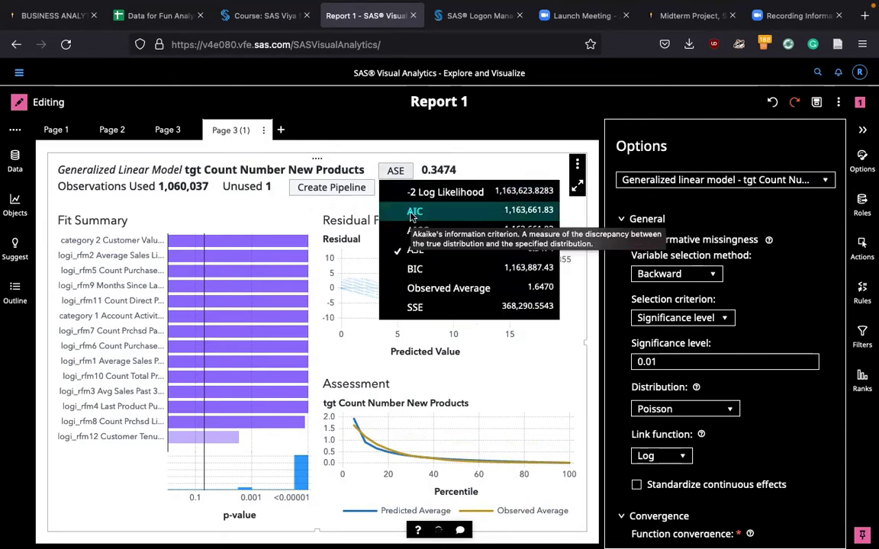
View the original Page 3 Normal model's fit statistics (AIC 1,887,447.73, BIC 1,887,685.20) for comparison
click(178, 133)
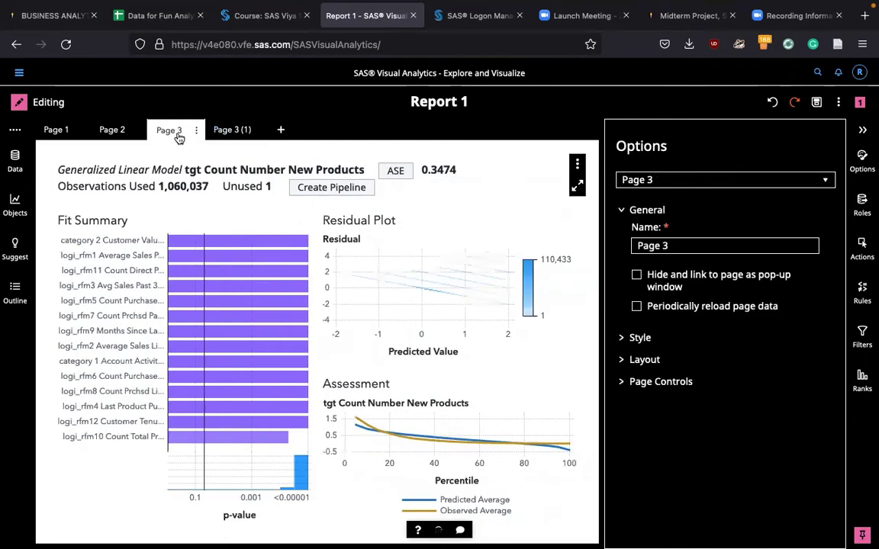
click(394, 170)
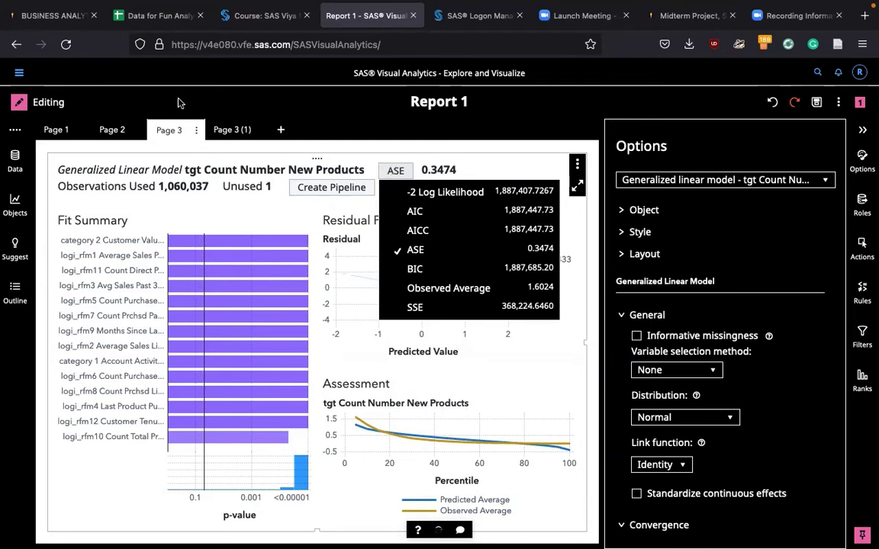
click(177, 134)
right_click(177, 135)
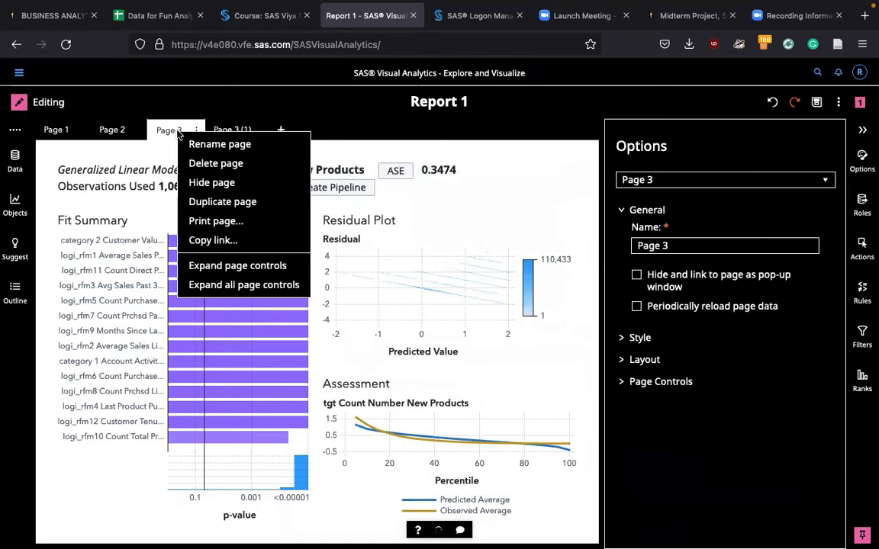
click(224, 146)
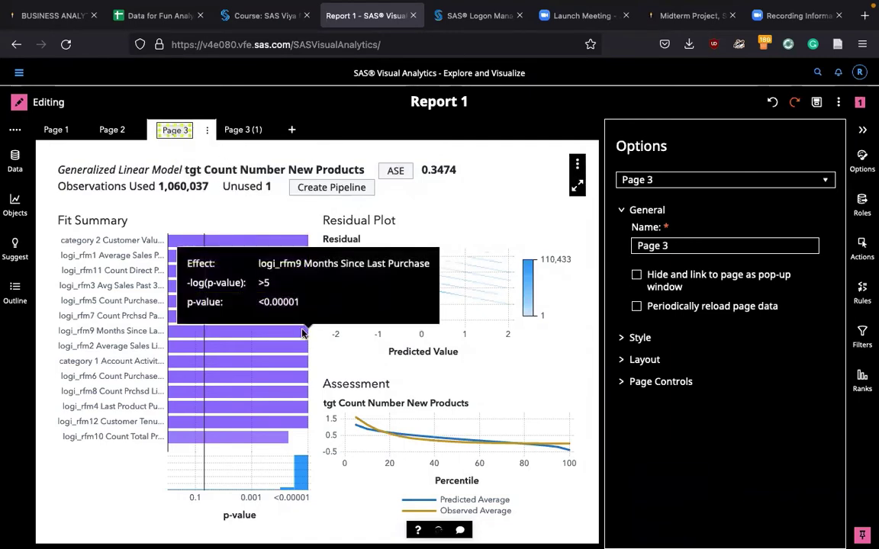
text(GLM)
text( Norma)
key(Home)
text(l Distr)
text(ibution)
key(Return)
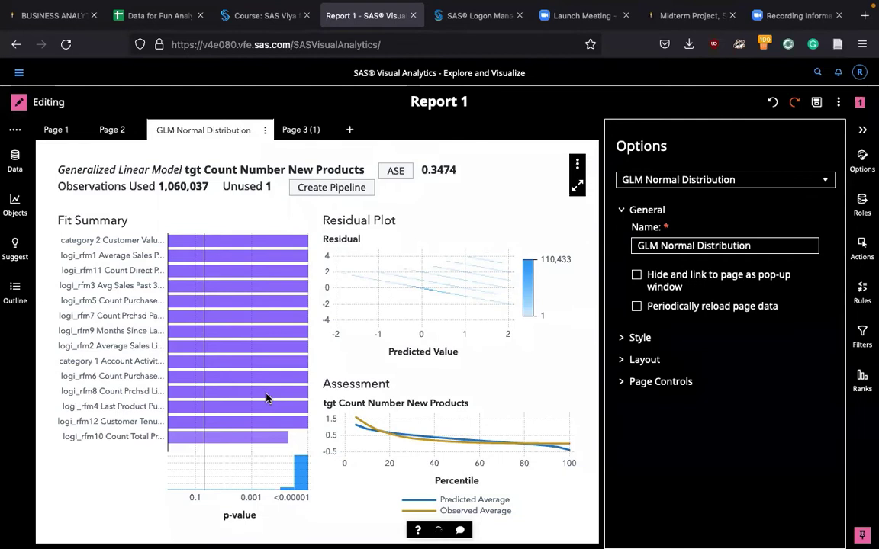
Rename the Page 3 (1) page to 'GLM Poisson'
right_click(293, 131)
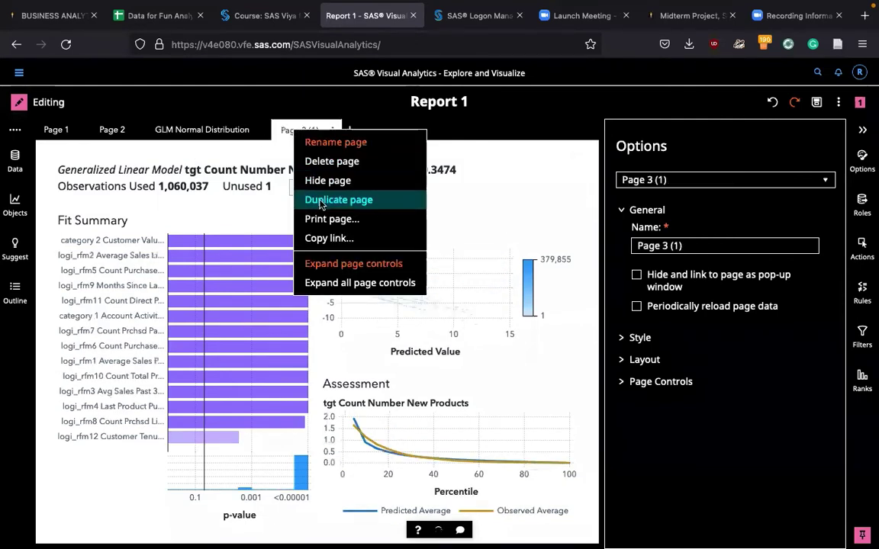
click(314, 132)
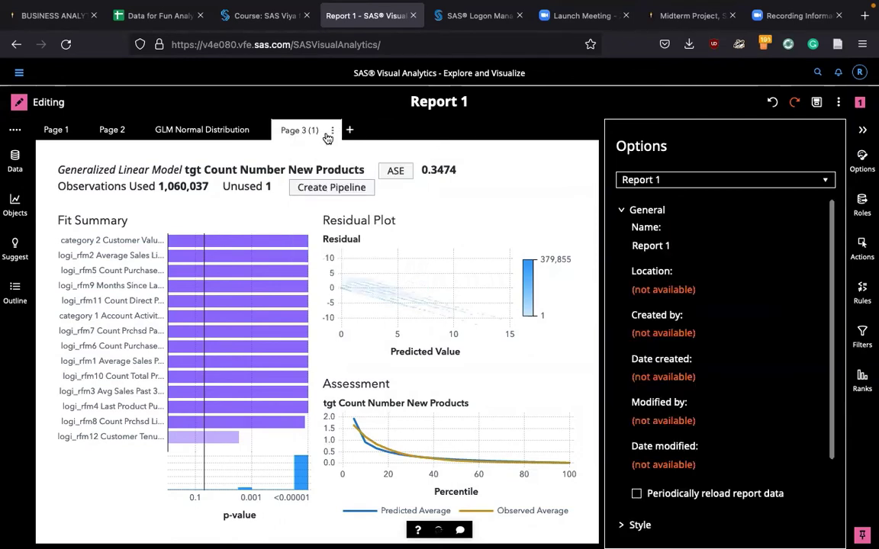
right_click(315, 132)
click(329, 142)
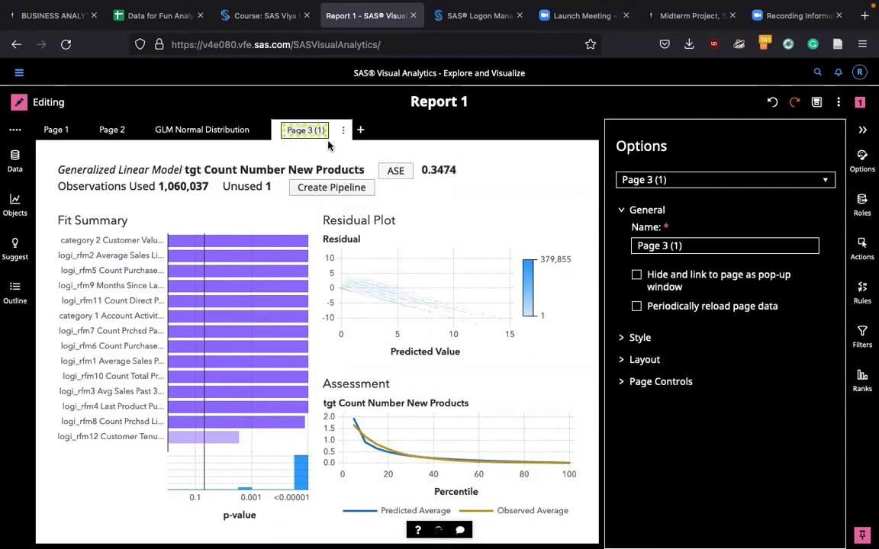
text(GLM)
text( Po)
text(isson)
key(Return)
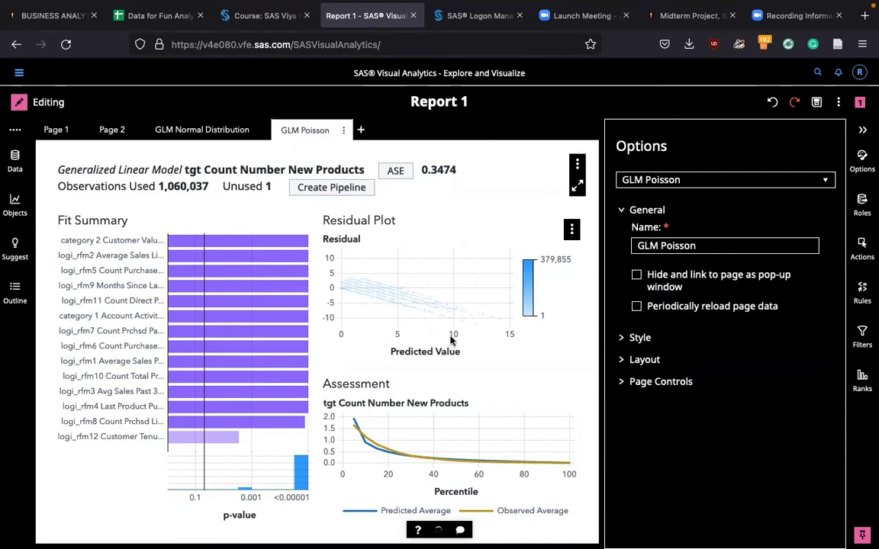
Make the GLM Normal Distribution model headline BIC (1,887,685.20) instead of ASE
click(396, 174)
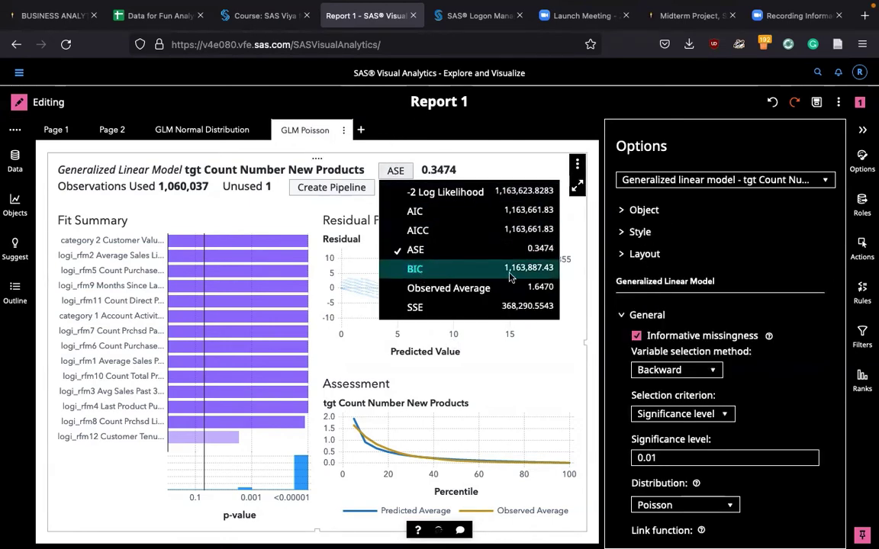
click(191, 126)
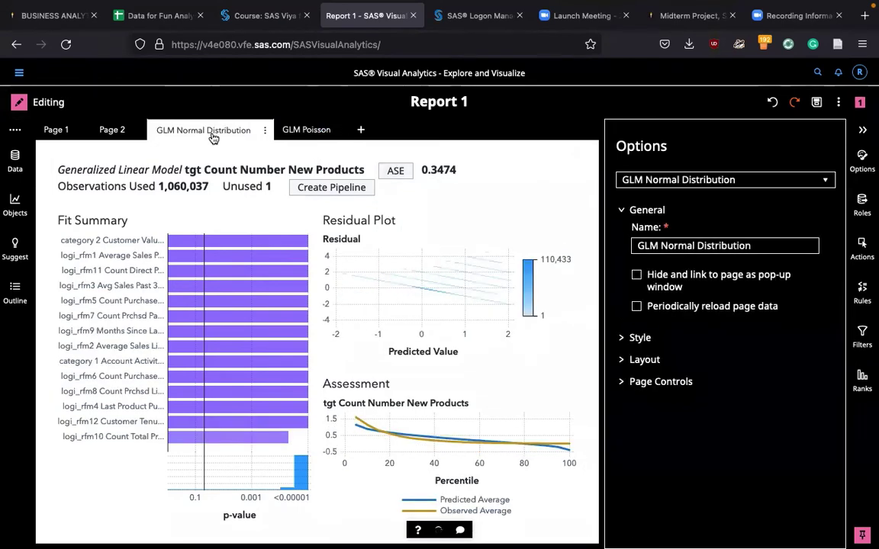
click(394, 171)
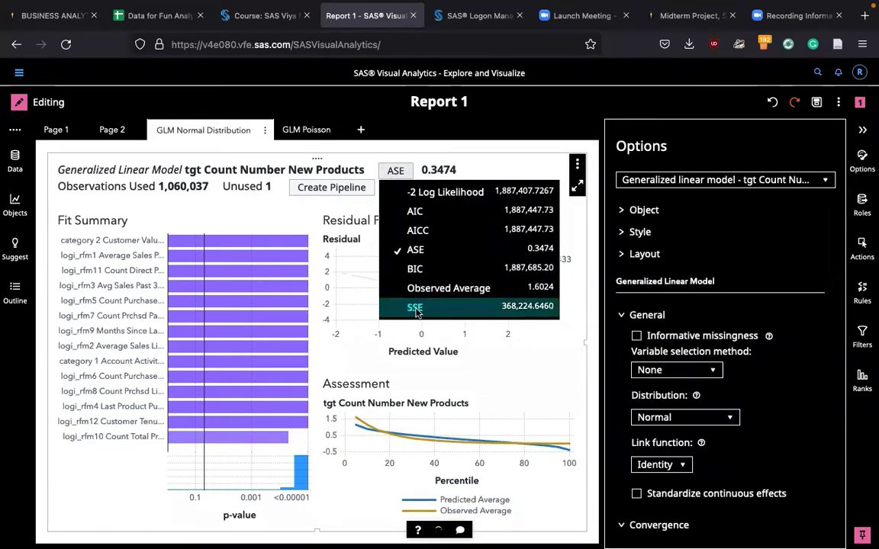
click(418, 268)
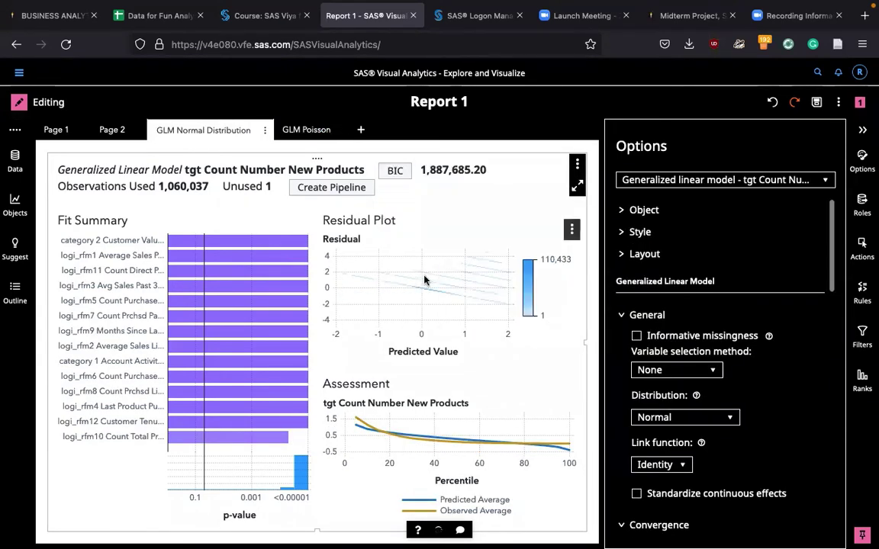
Make the GLM Poisson model headline BIC (1,163,887.43) instead of ASE
click(294, 127)
click(395, 171)
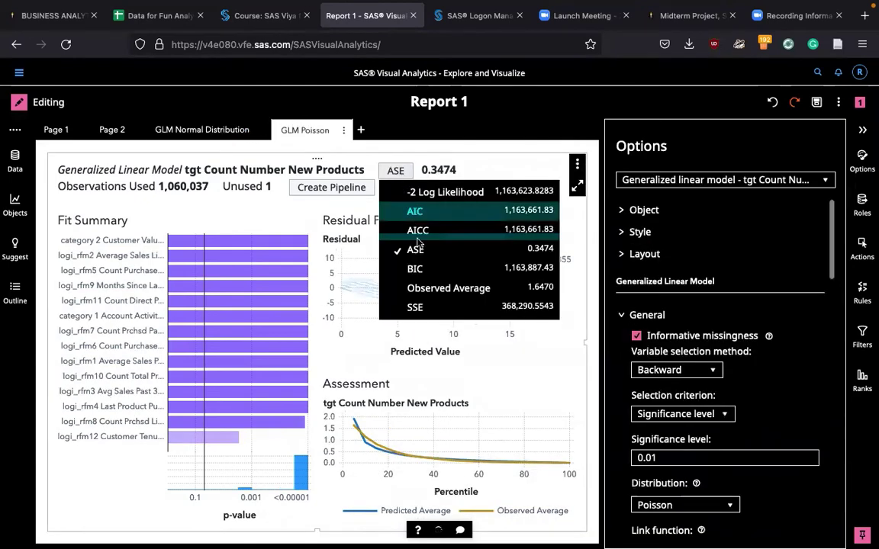
click(418, 269)
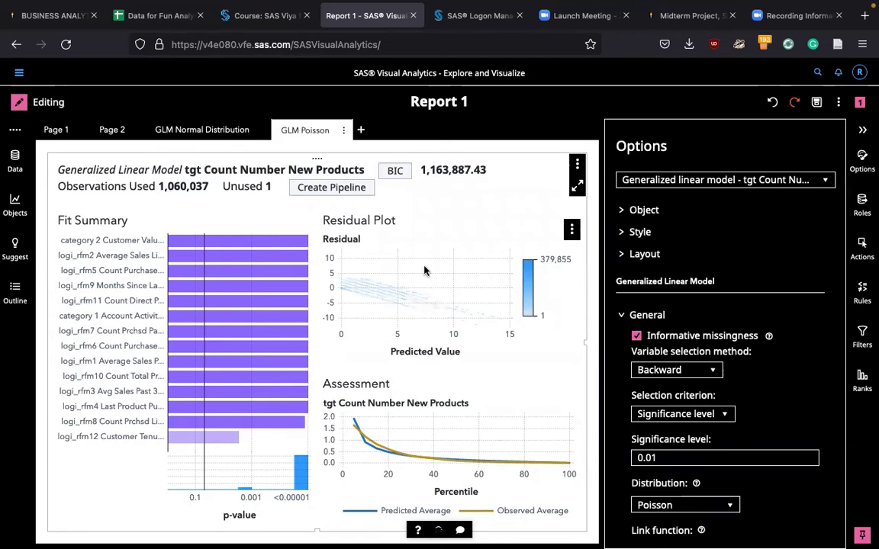
click(342, 131)
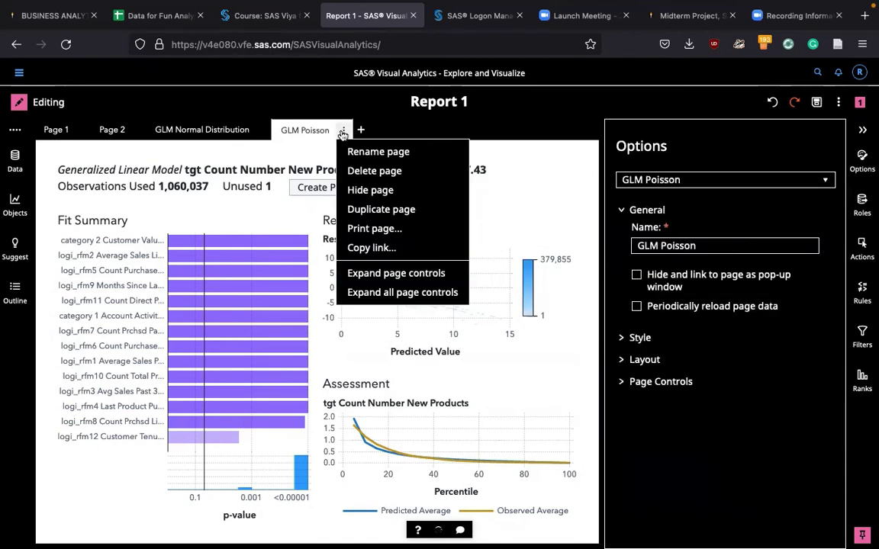
Duplicate the GLM Poisson page and rename the copy 'GLM Poisson (1)' to 'GLM Tweedie'
click(418, 215)
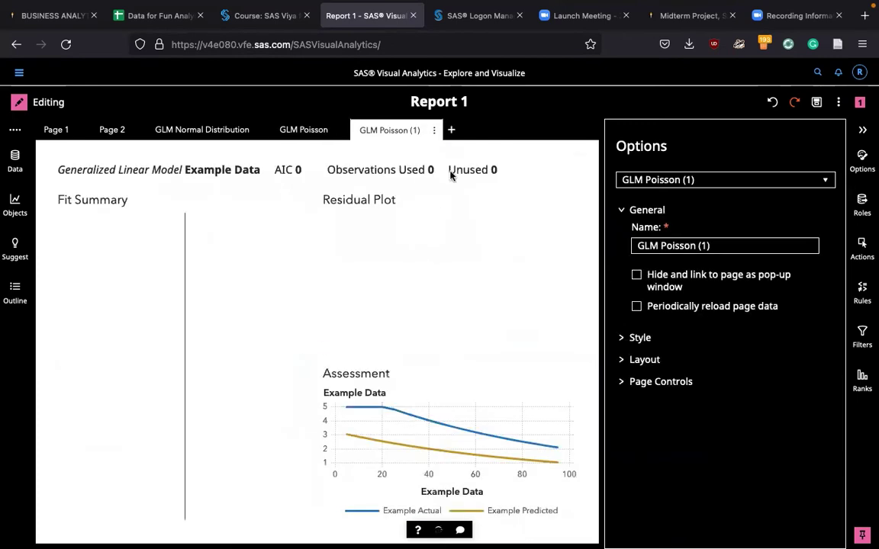
click(434, 131)
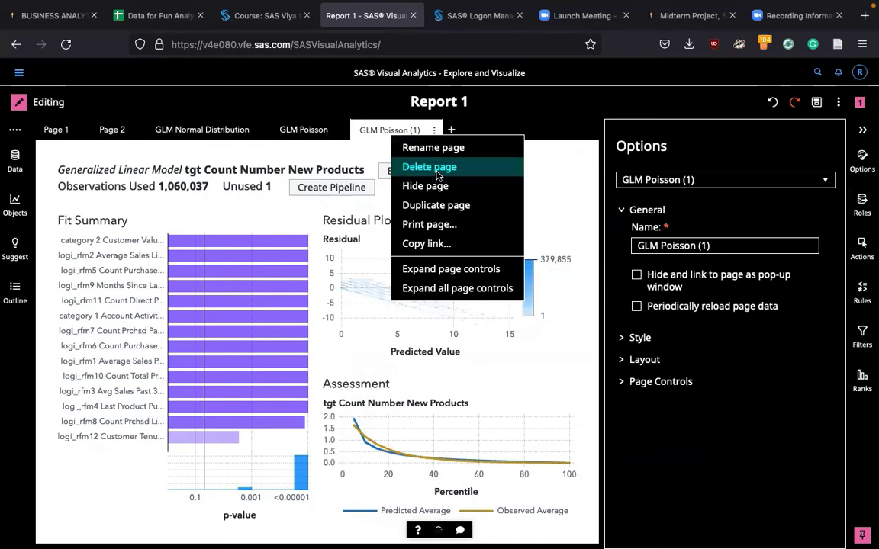
click(434, 148)
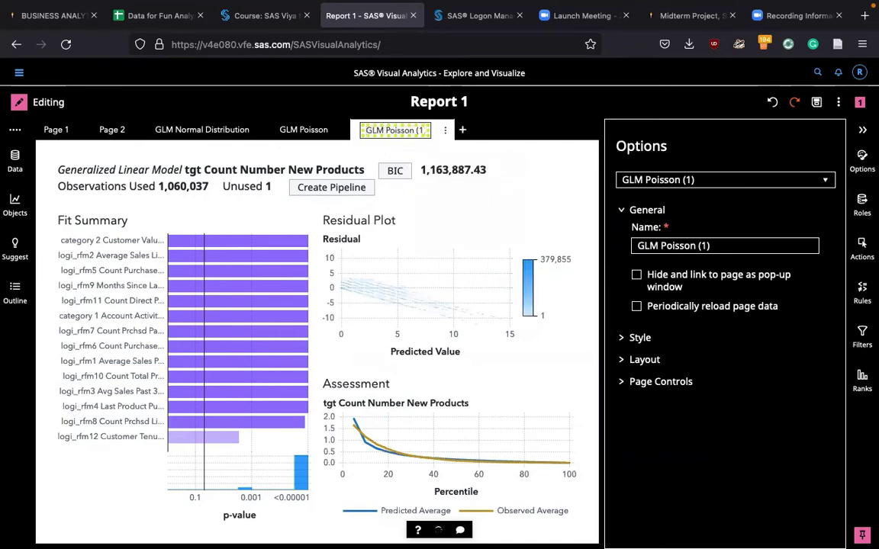
key(BackSpace)
key(BackSpace)
key(BackSpace)
key(BackSpace)
key(BackSpace)
key(BackSpace)
key(BackSpace)
key(BackSpace)
key(BackSpace)
text(Tweedie)
key(Return)
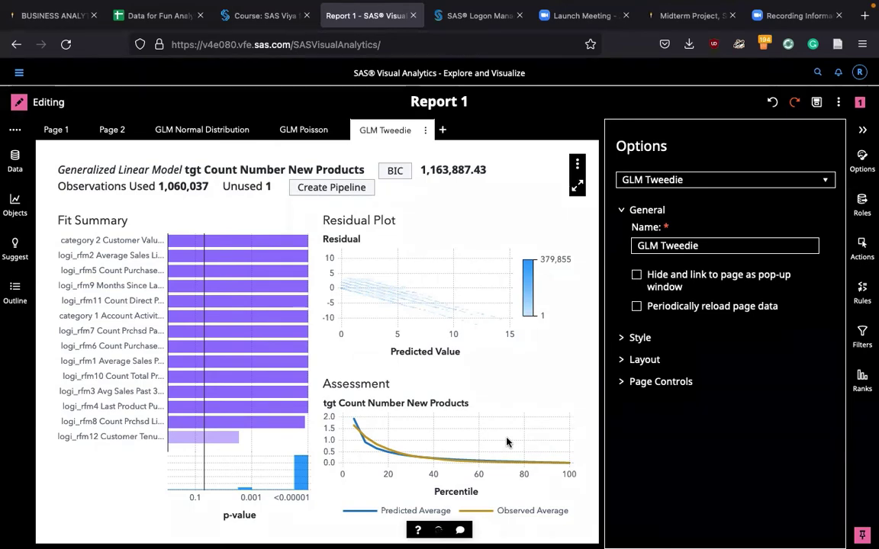
Check the Page 2 target frequency histogram, then select the copied model on the GLM Tweedie page
click(113, 129)
mouse_move(113, 303)
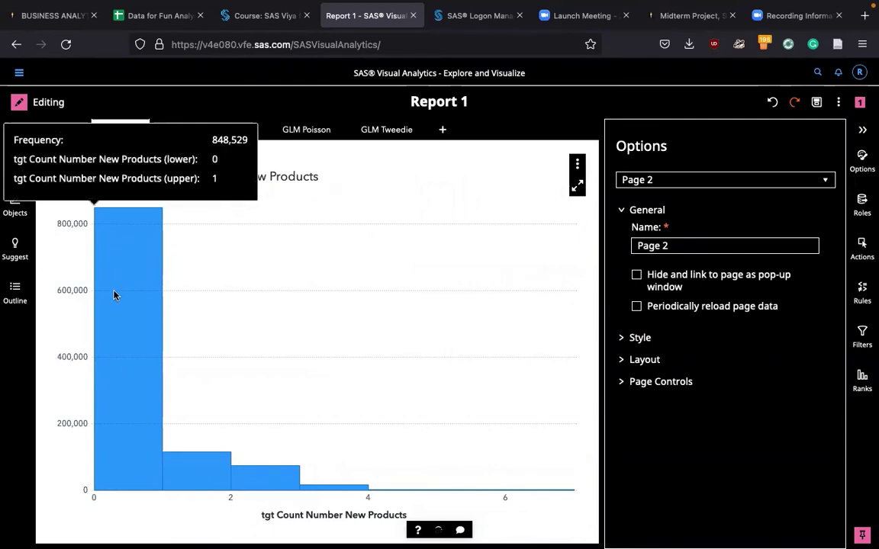
click(404, 136)
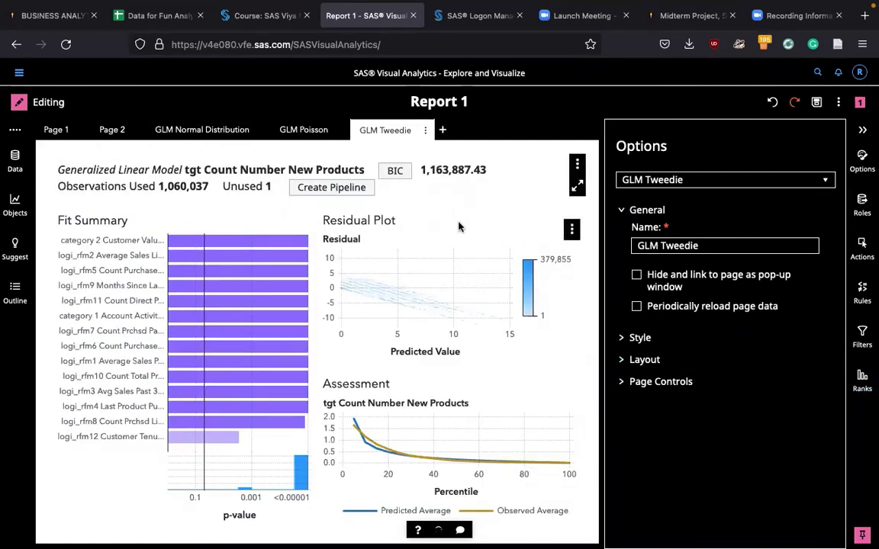
click(413, 193)
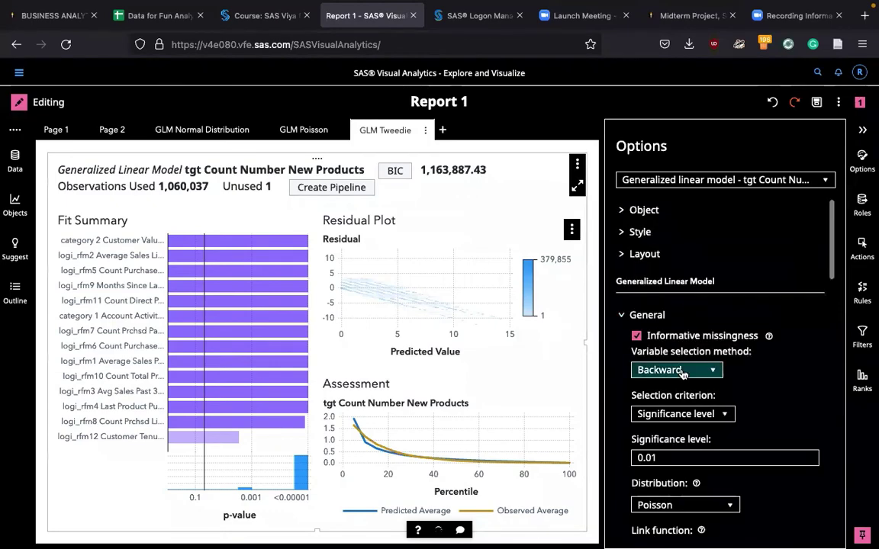
Switch the GLM Tweedie model's distribution from Poisson to Tweedie under General options
scroll(753, 404, down, 2)
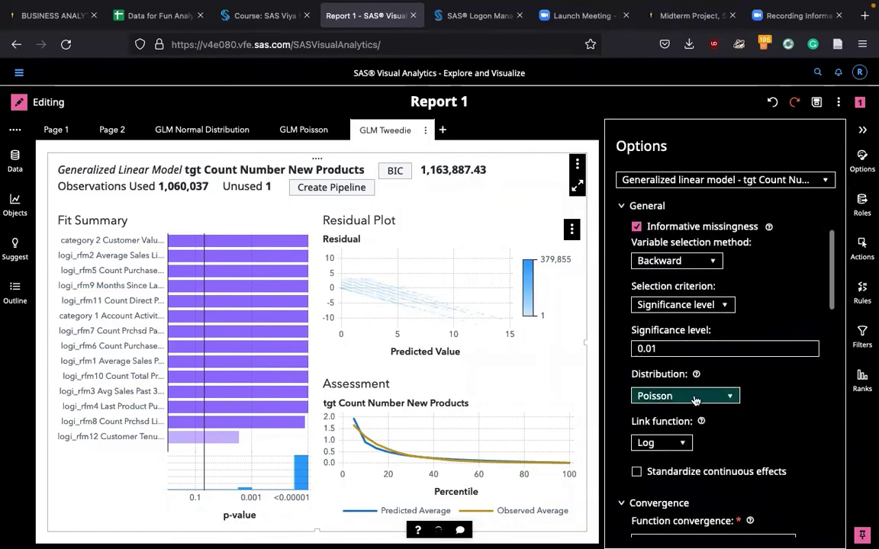
click(687, 396)
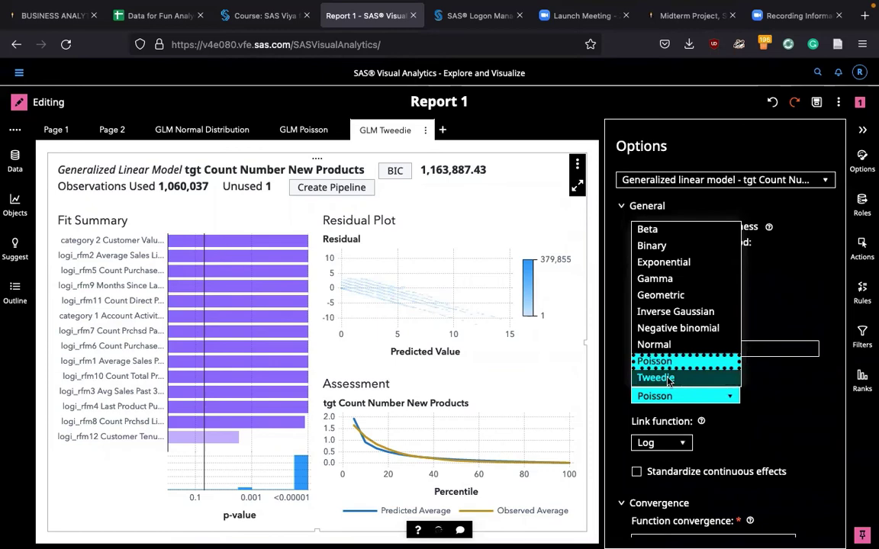
click(669, 381)
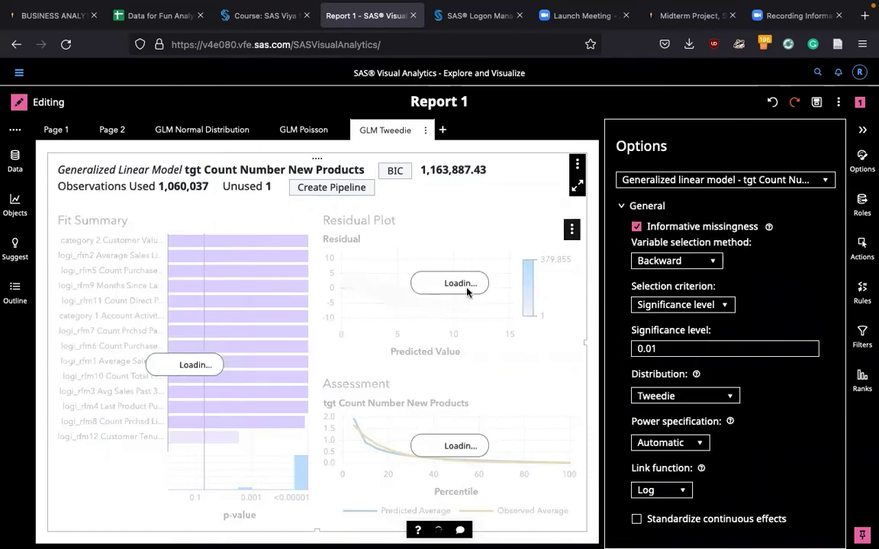